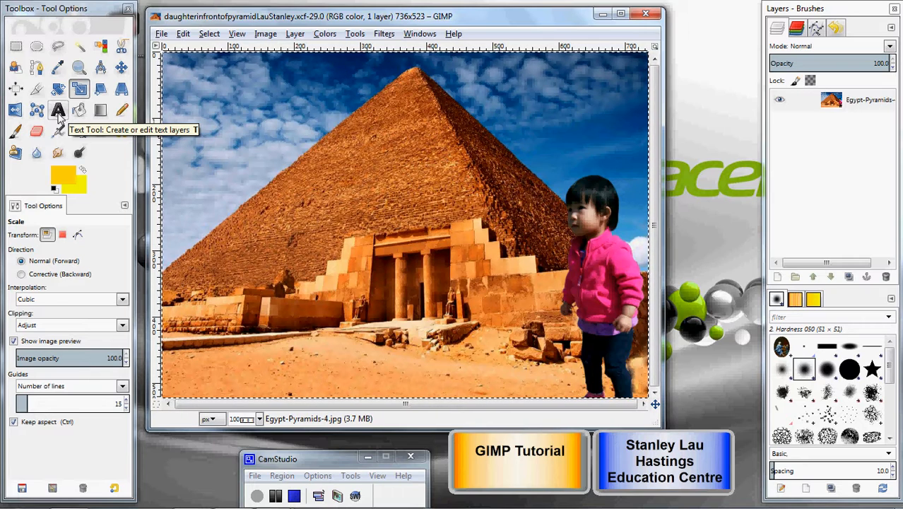
Step: Activate the Text tool and set its font to Century Gothic Bold
{"action": "left_click", "coordinate": [59, 113]}
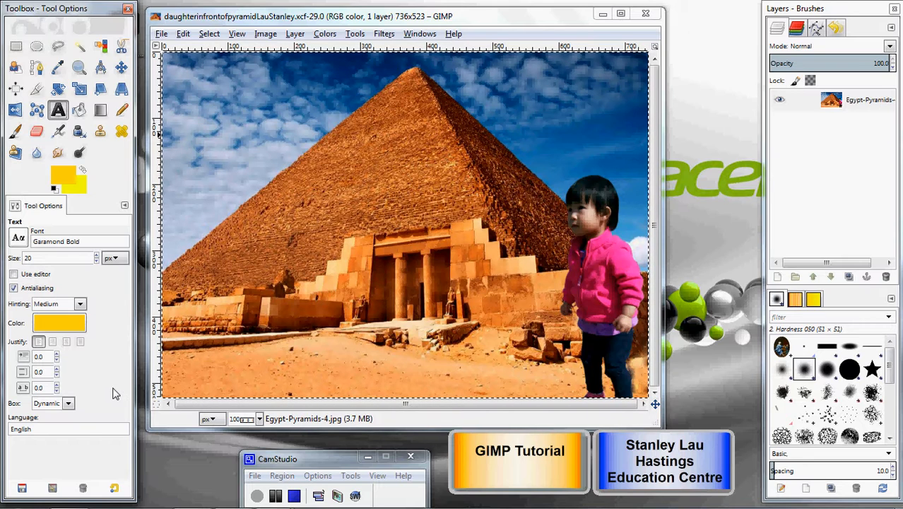
{"action": "left_click", "coordinate": [19, 239]}
{"action": "left_click_drag", "start_coordinate": [121, 320], "coordinate": [122, 290]}
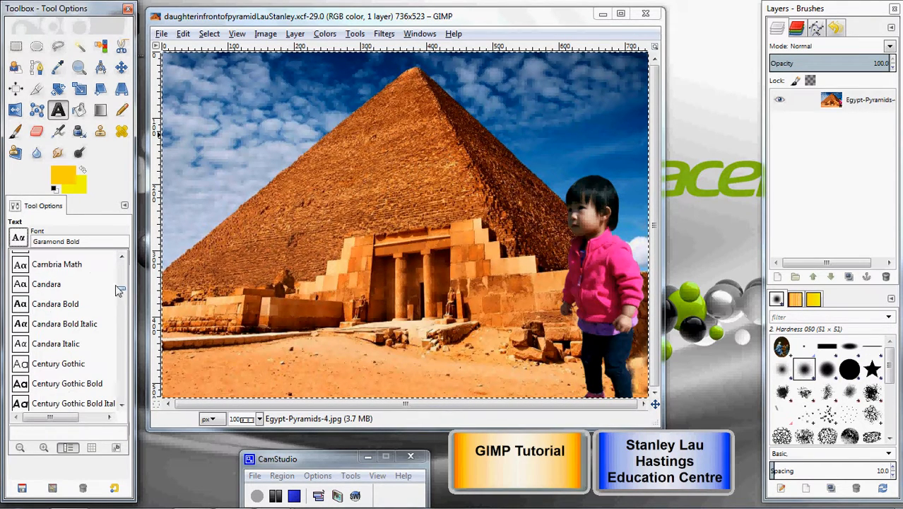
{"action": "left_click", "coordinate": [80, 385]}
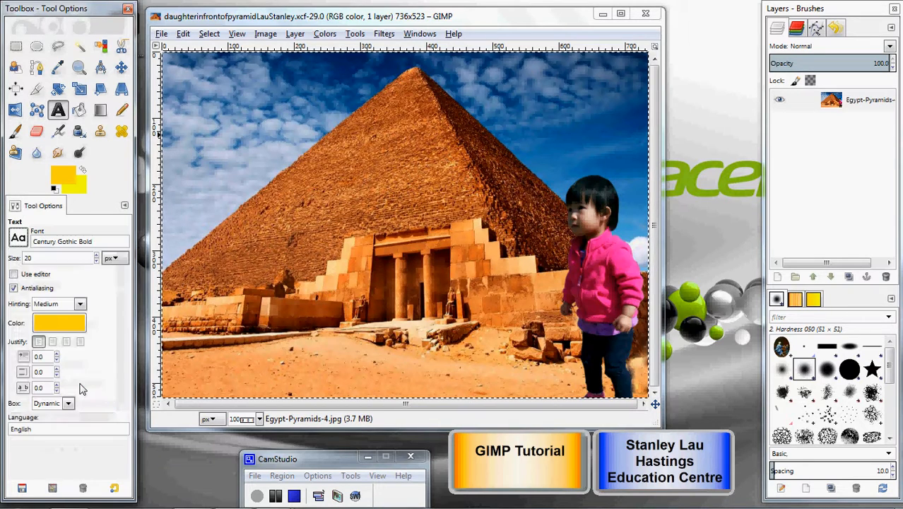
Step: Set the text size to 48 with pixels as the font size unit
{"action": "left_click", "coordinate": [96, 260]}
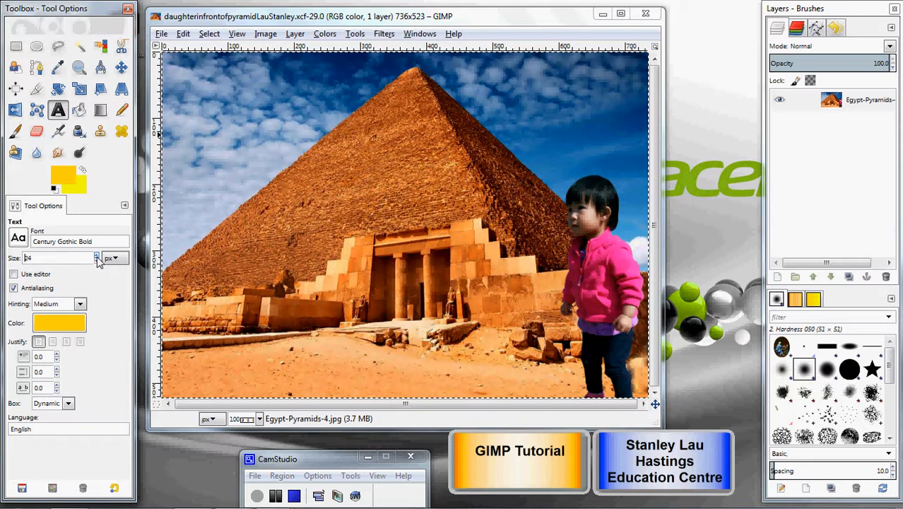
{"action": "left_click", "coordinate": [96, 262]}
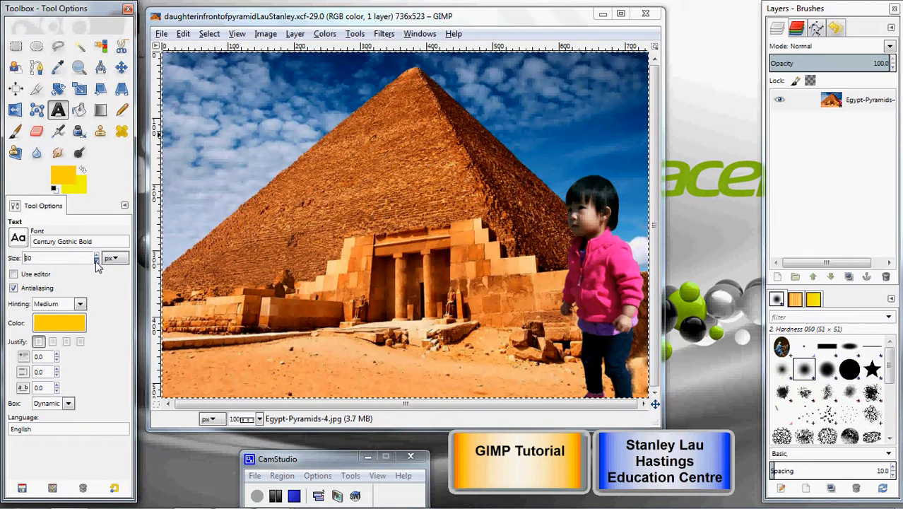
{"action": "left_click_drag", "start_coordinate": [57, 260], "coordinate": [7, 261]}
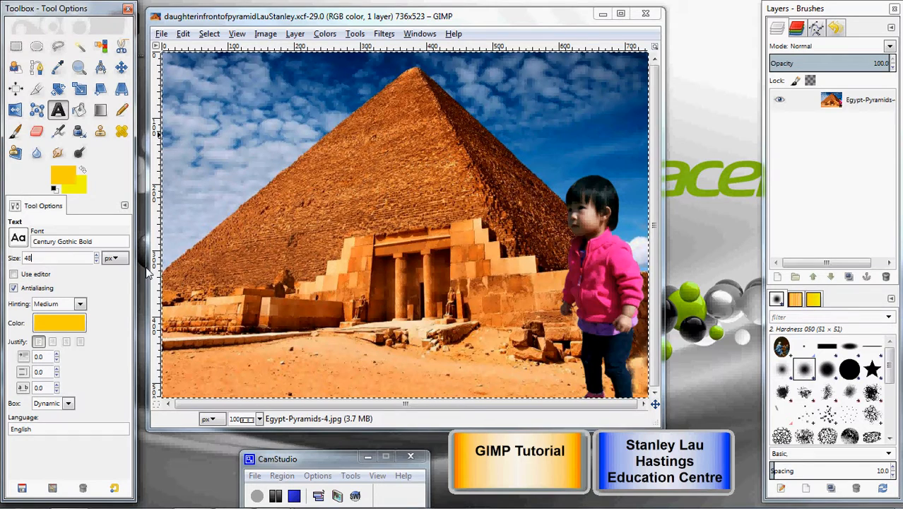
{"action": "left_click", "coordinate": [117, 259]}
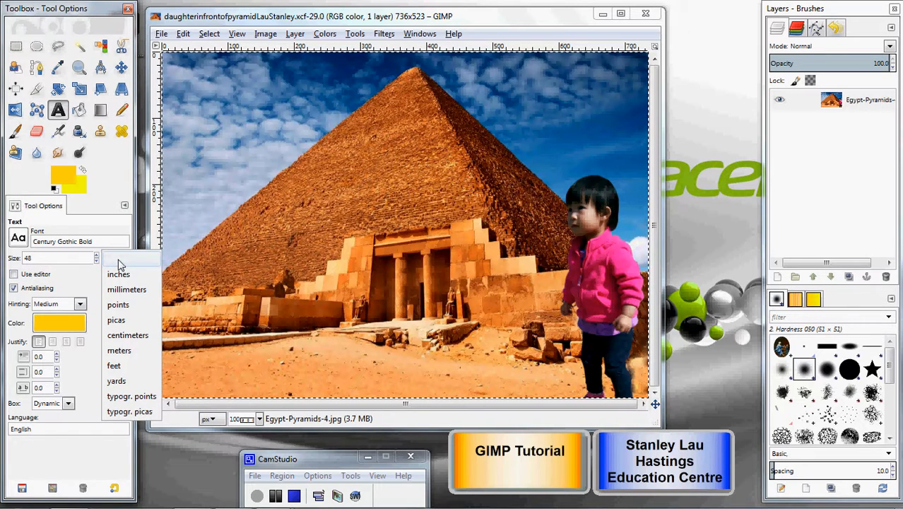
{"action": "left_click", "coordinate": [119, 261]}
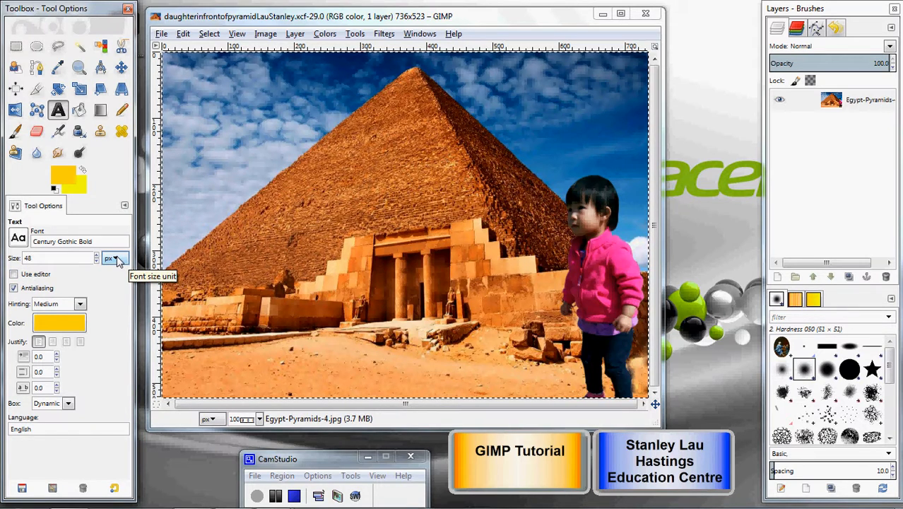
{"action": "left_click", "coordinate": [117, 259]}
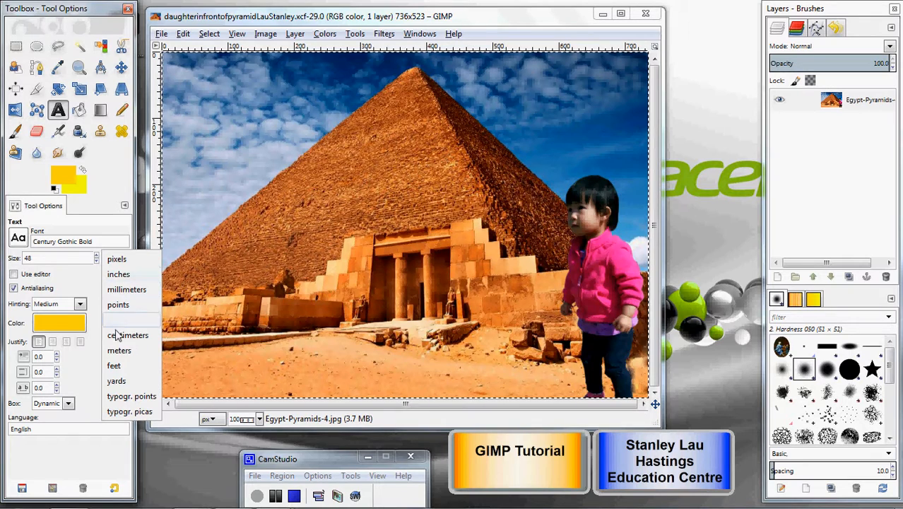
{"action": "left_click", "coordinate": [87, 284]}
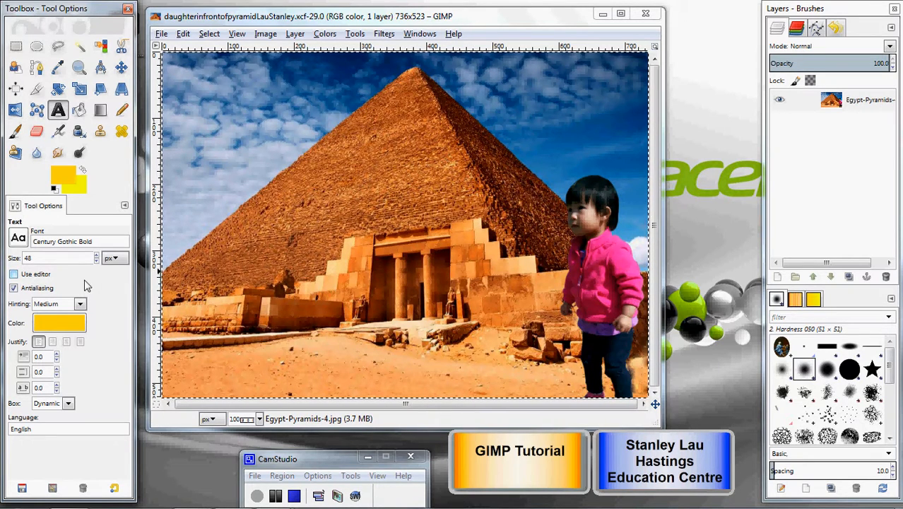
Step: Mix a golden yellow text color, e3d218, and add it to the color history
{"action": "left_click", "coordinate": [69, 324]}
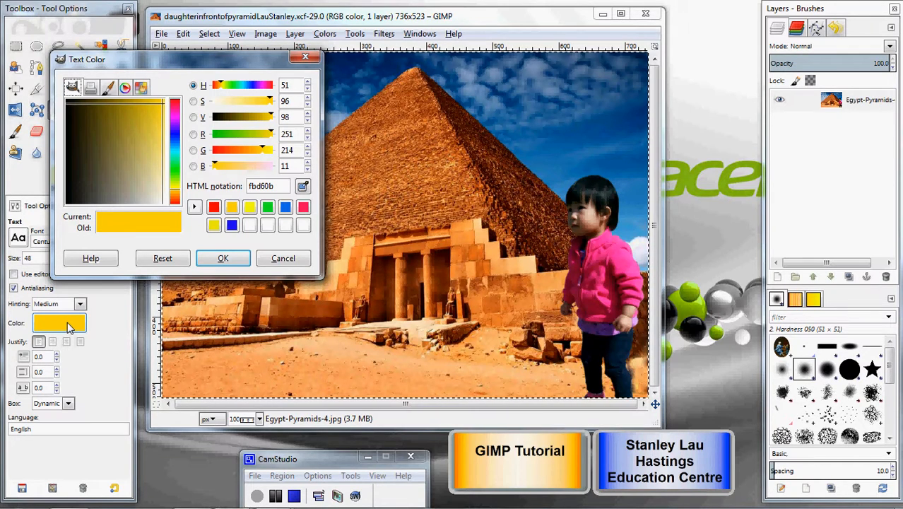
{"action": "left_click", "coordinate": [177, 177]}
{"action": "mouse_move", "coordinate": [177, 177]}
{"action": "left_mouse_down"}
{"action": "mouse_move", "coordinate": [176, 123]}
{"action": "mouse_move", "coordinate": [176, 200]}
{"action": "mouse_move", "coordinate": [177, 105]}
{"action": "mouse_move", "coordinate": [176, 191]}
{"action": "mouse_move", "coordinate": [174, 170]}
{"action": "left_mouse_up"}
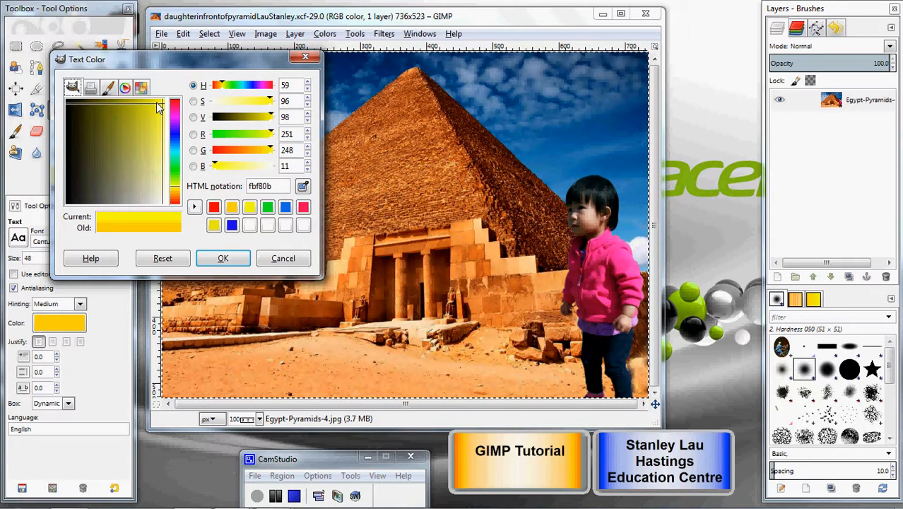
{"action": "left_click_drag", "start_coordinate": [163, 109], "coordinate": [143, 121]}
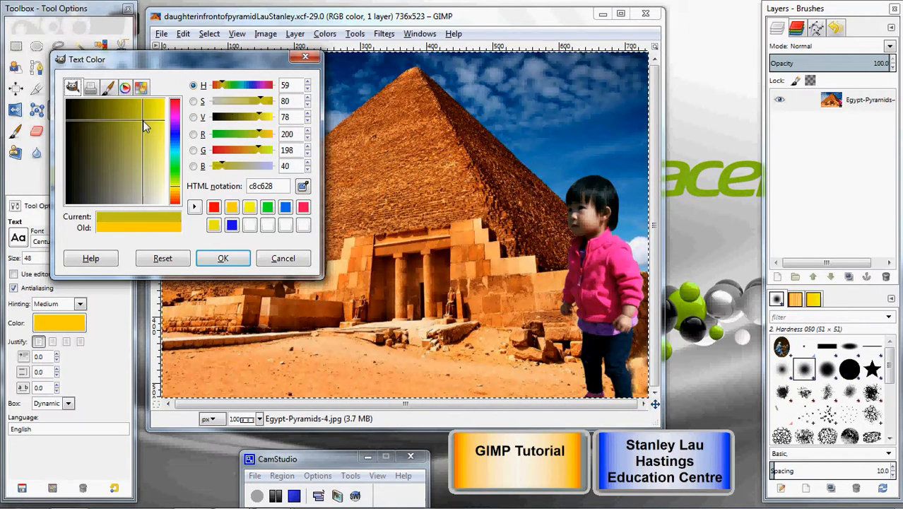
{"action": "left_click_drag", "start_coordinate": [176, 188], "coordinate": [177, 194]}
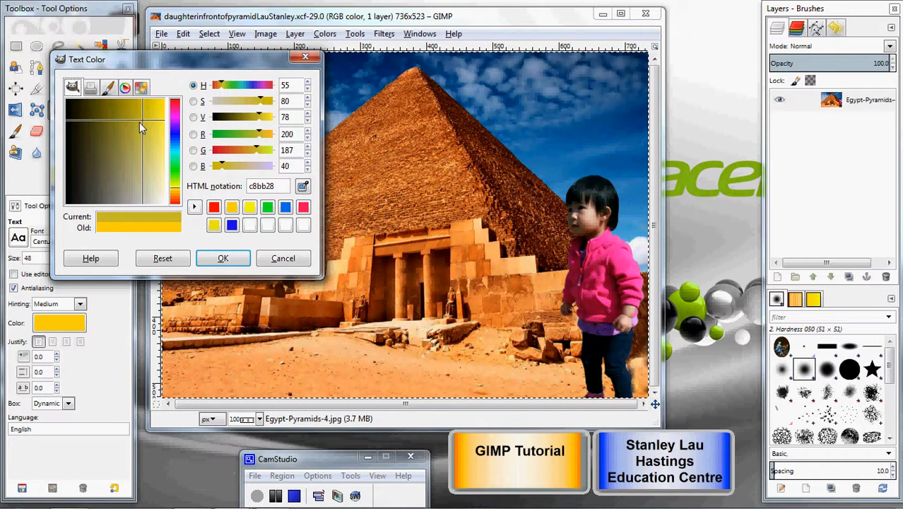
{"action": "left_click_drag", "start_coordinate": [142, 121], "coordinate": [159, 108]}
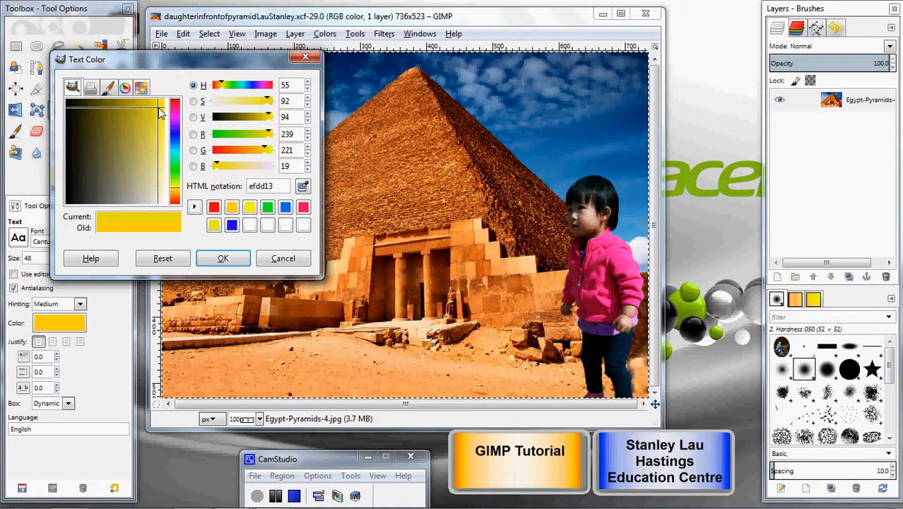
{"action": "left_click_drag", "start_coordinate": [159, 108], "coordinate": [154, 110]}
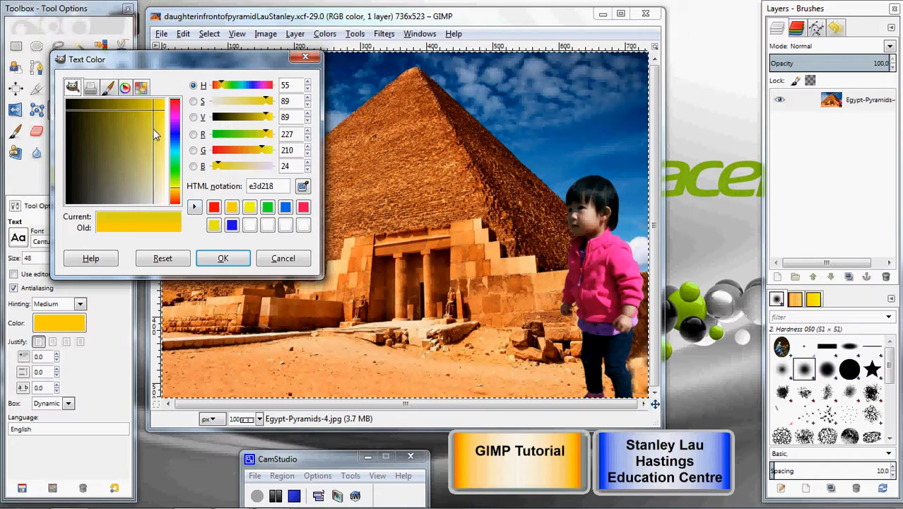
{"action": "left_click", "coordinate": [194, 208]}
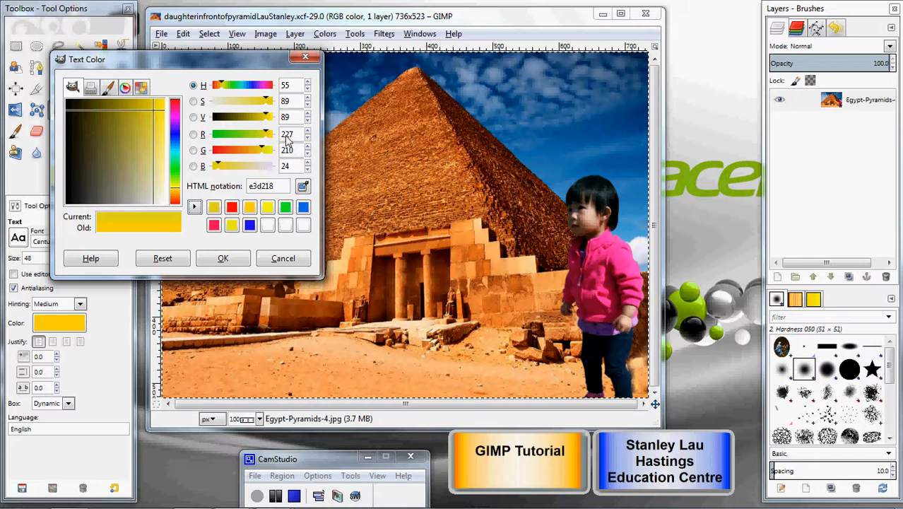
Step: Add a pale blue, 9c9cd7, to the color history and apply the saved yellow e3d218 as the text color
{"action": "left_click_drag", "start_coordinate": [175, 185], "coordinate": [156, 116]}
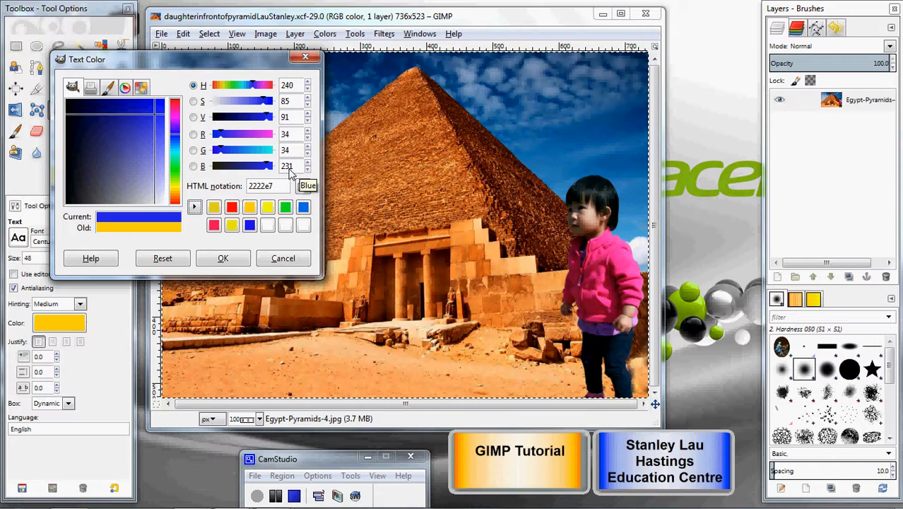
{"action": "left_click", "coordinate": [151, 118]}
{"action": "left_click_drag", "start_coordinate": [151, 120], "coordinate": [149, 177]}
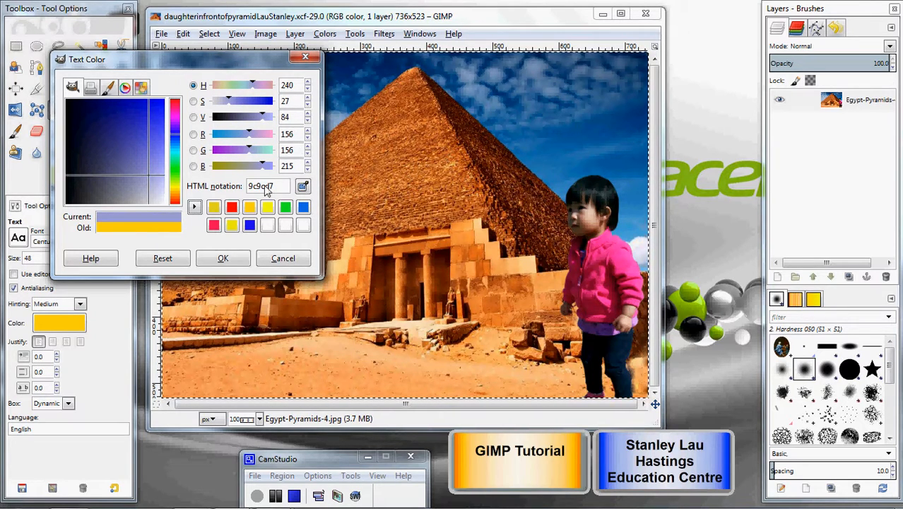
{"action": "left_click", "coordinate": [195, 209]}
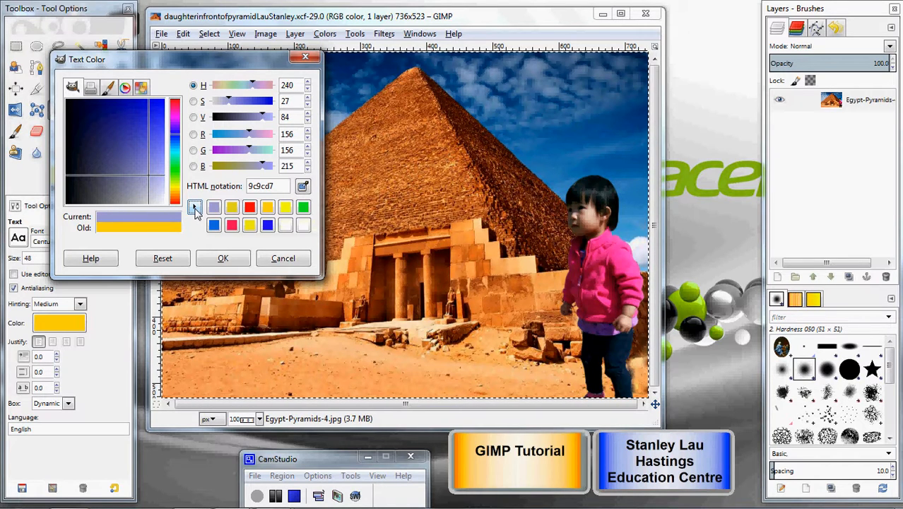
{"action": "left_click", "coordinate": [233, 208]}
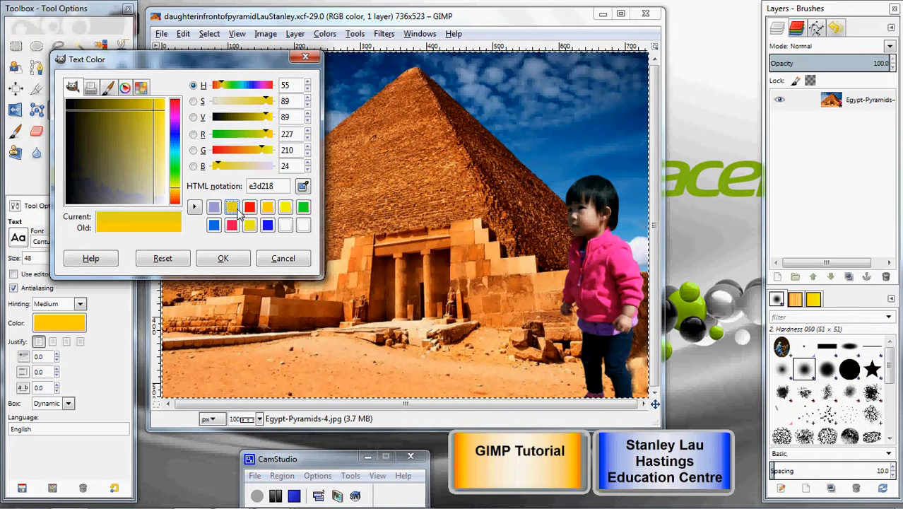
{"action": "left_click", "coordinate": [224, 258]}
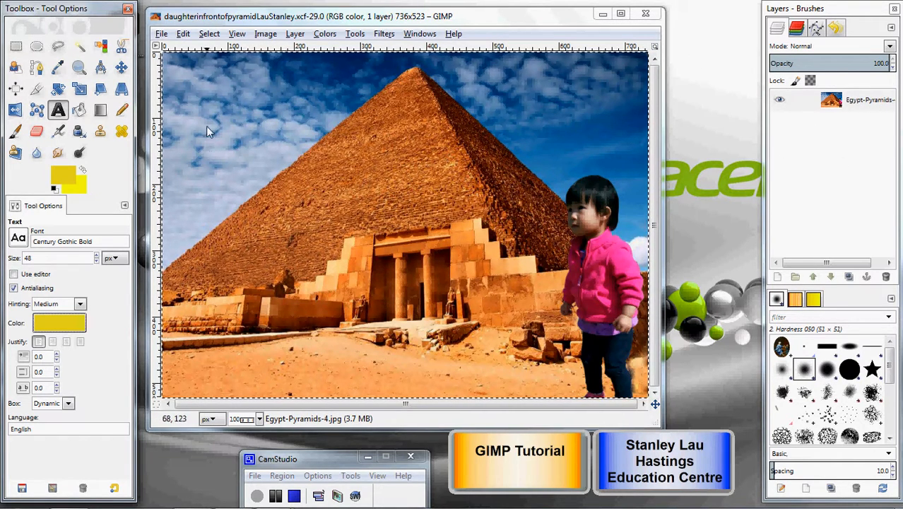
Step: Add the text "Egypt is beautiful" to the image, starting in the sky to the left of the pyramid's peak
{"action": "left_click", "coordinate": [205, 100]}
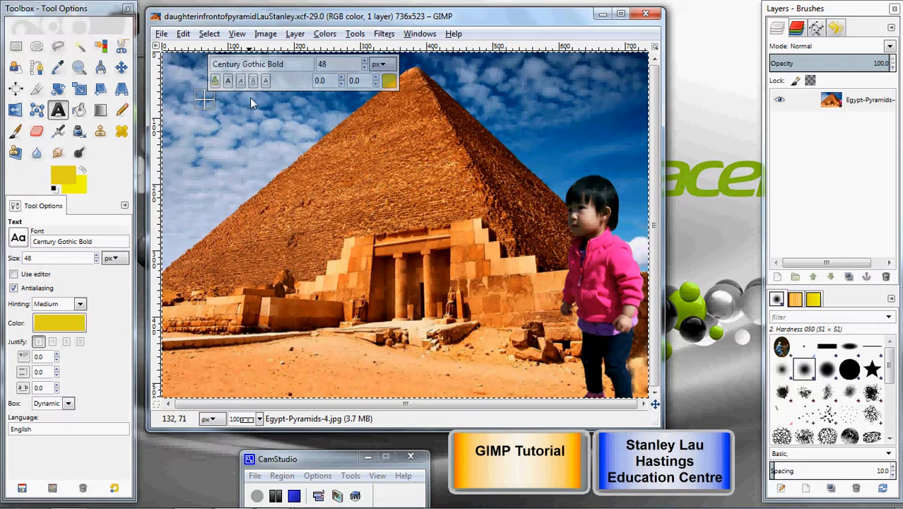
{"action": "type", "text": "E"}
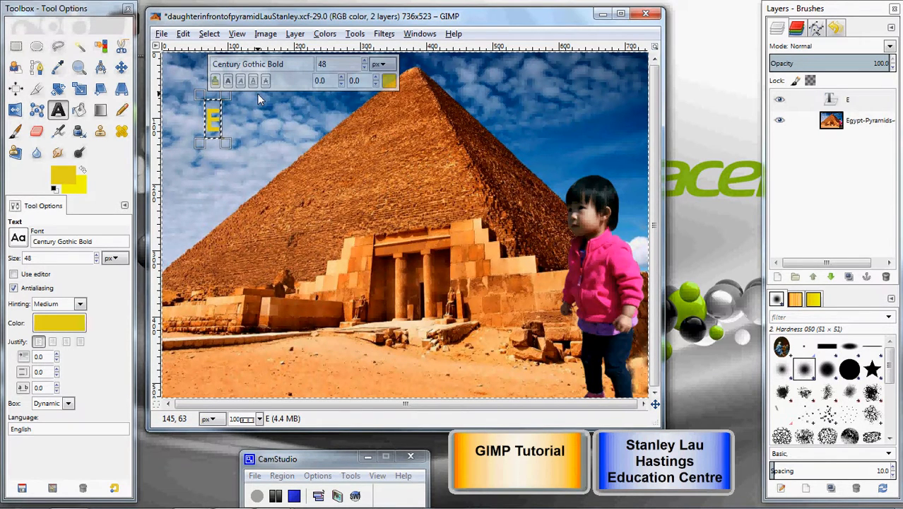
{"action": "type", "text": "gy"}
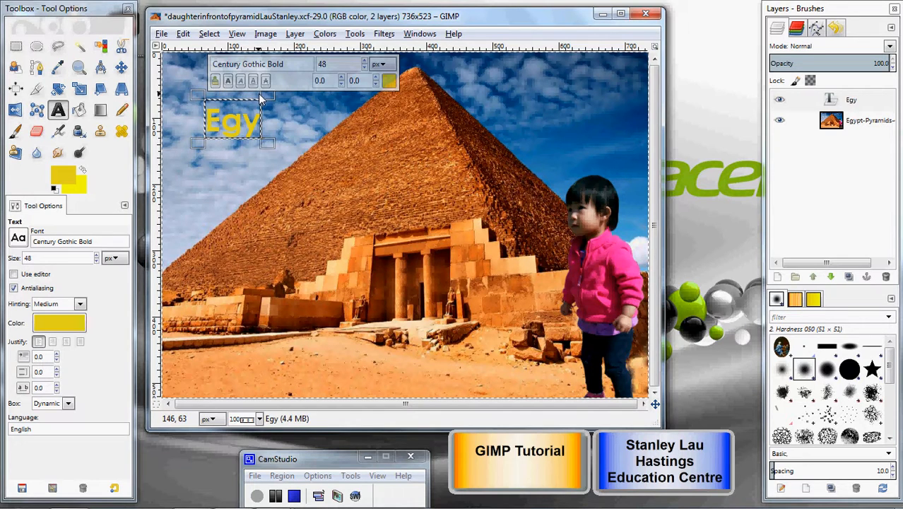
{"action": "type", "text": "pt is beau"}
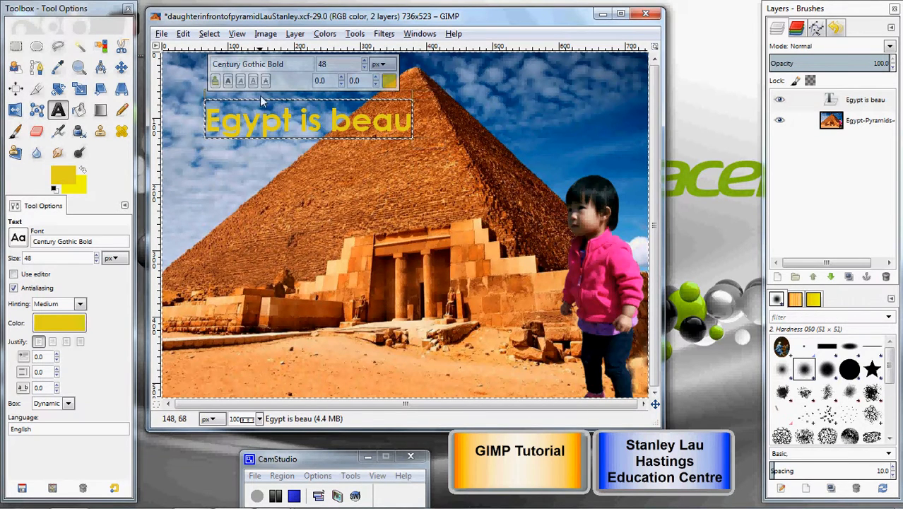
{"action": "type", "text": "tiful"}
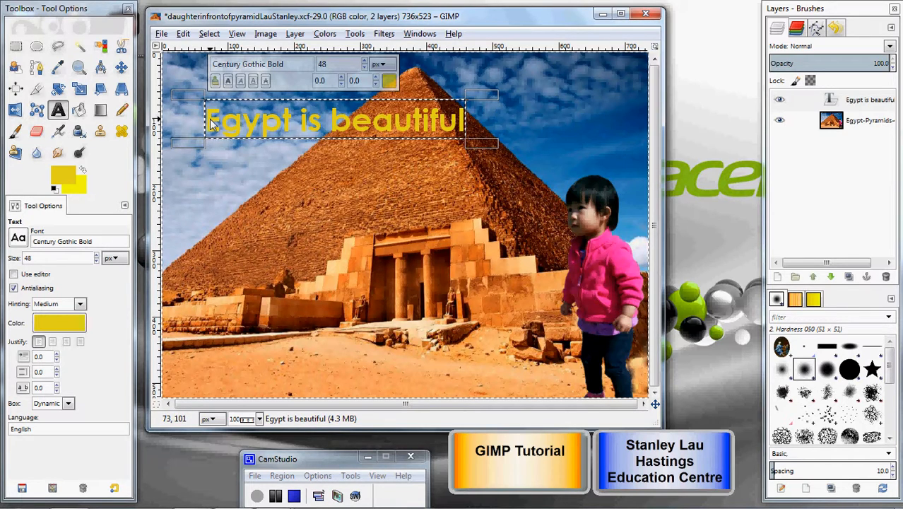
Step: Recolor the whole "Egypt is beautiful" text pink, e11c66
{"action": "left_click_drag", "start_coordinate": [208, 122], "coordinate": [492, 143]}
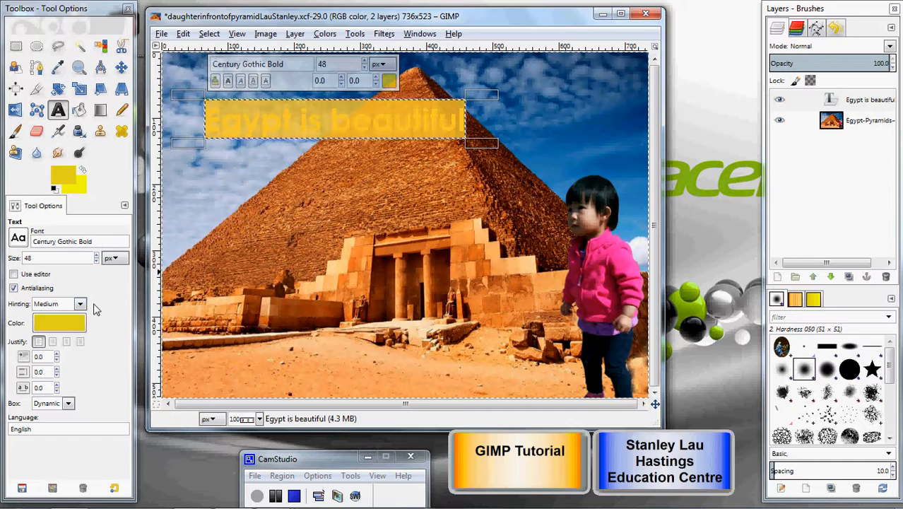
{"action": "left_click", "coordinate": [388, 82]}
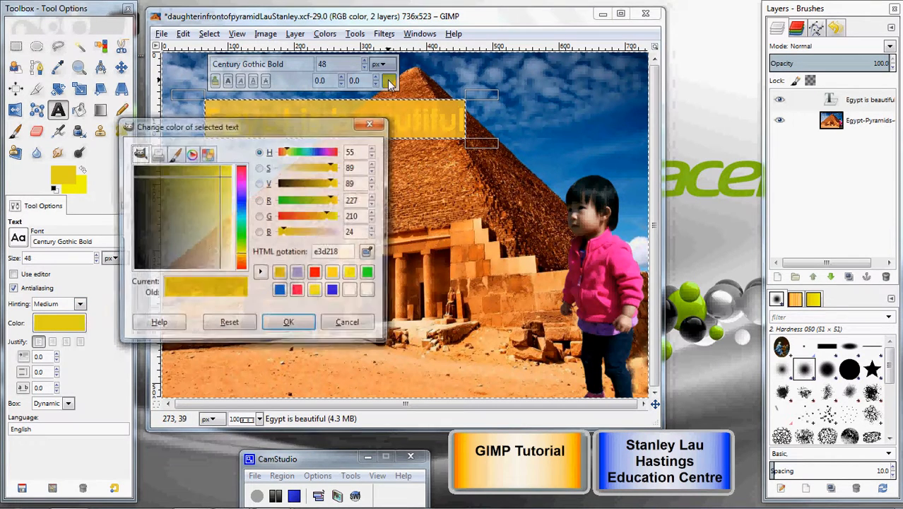
{"action": "left_click_drag", "start_coordinate": [242, 259], "coordinate": [218, 178]}
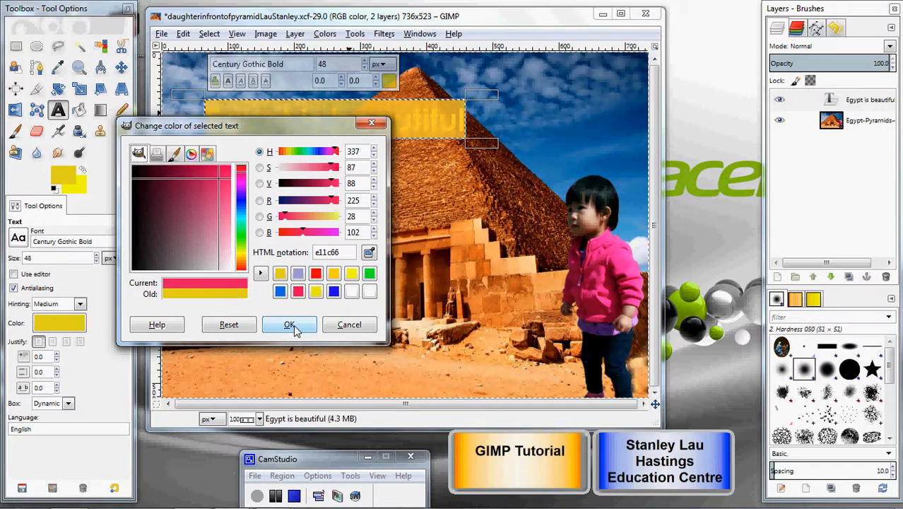
{"action": "left_click", "coordinate": [290, 326]}
{"action": "left_click", "coordinate": [341, 123]}
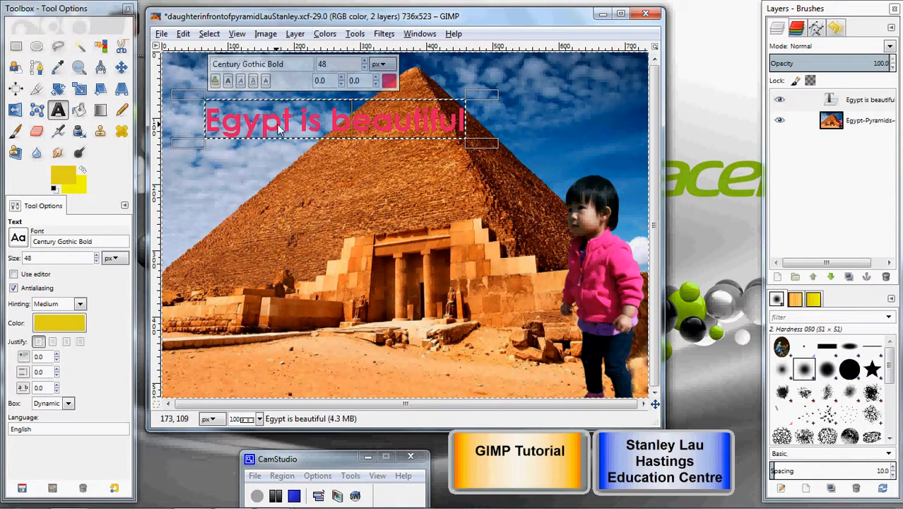
Step: Recolor the whole "Egypt is beautiful" text golden orange, edab0d
{"action": "left_click", "coordinate": [389, 81]}
{"action": "left_click_drag", "start_coordinate": [322, 130], "coordinate": [515, 214]}
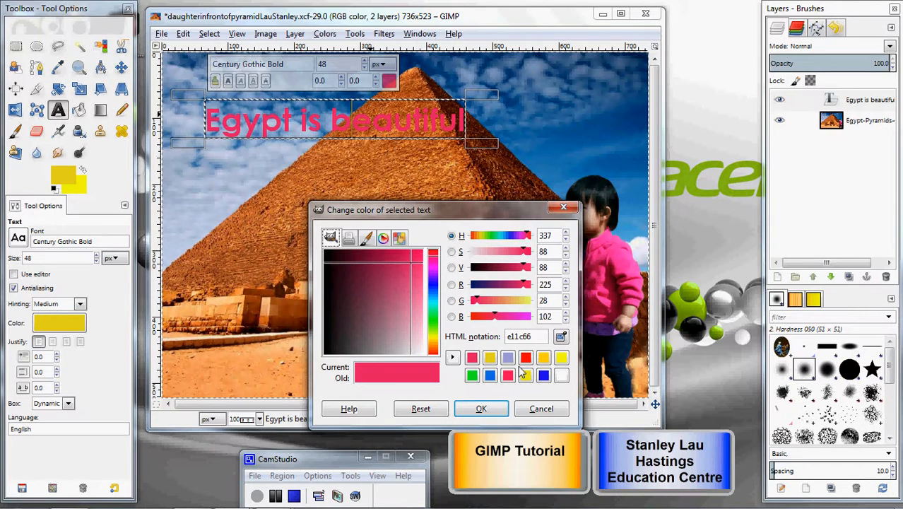
{"action": "mouse_move", "coordinate": [441, 350]}
{"action": "left_mouse_down"}
{"action": "mouse_move", "coordinate": [434, 343]}
{"action": "mouse_move", "coordinate": [435, 352]}
{"action": "left_mouse_up"}
{"action": "left_click_drag", "start_coordinate": [415, 267], "coordinate": [417, 254]}
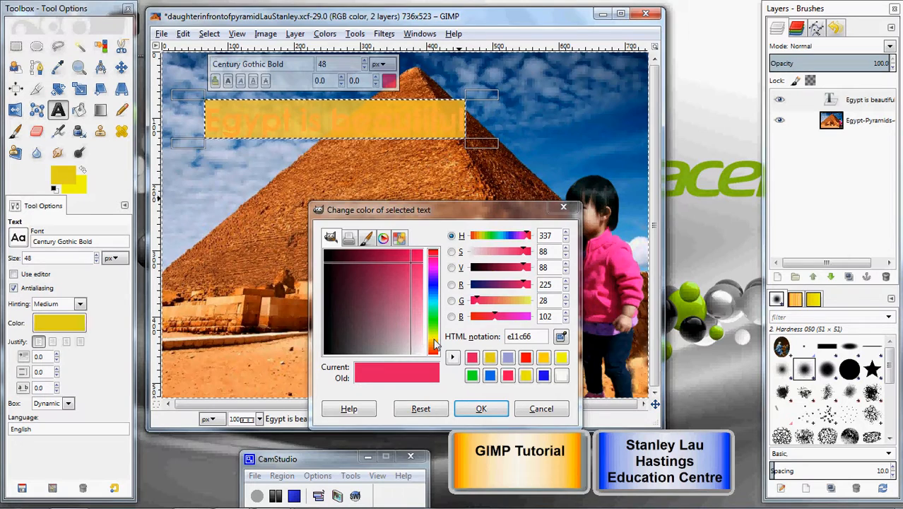
{"action": "left_click_drag", "start_coordinate": [439, 351], "coordinate": [434, 346]}
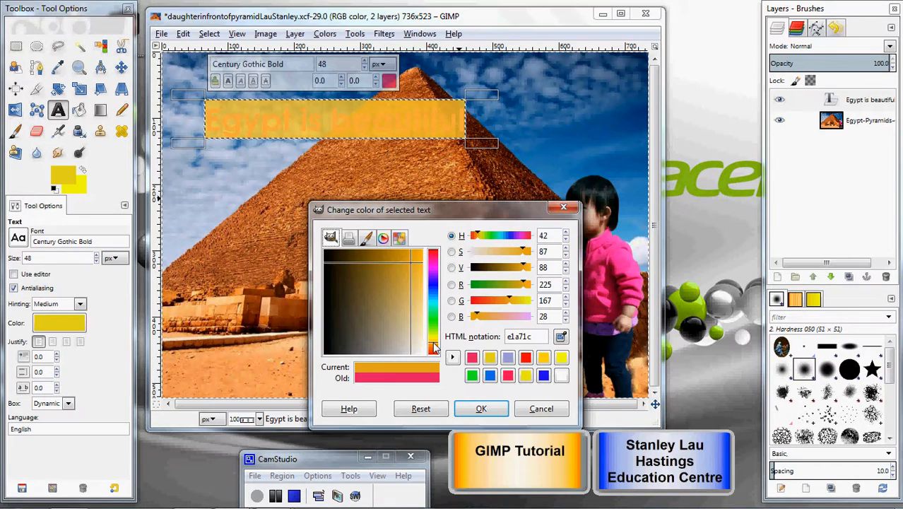
{"action": "left_click", "coordinate": [415, 252]}
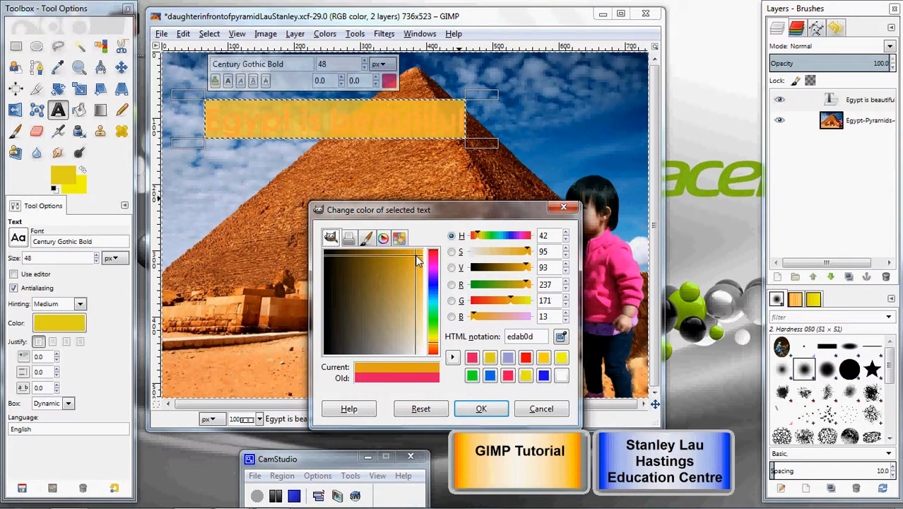
{"action": "left_click", "coordinate": [482, 408]}
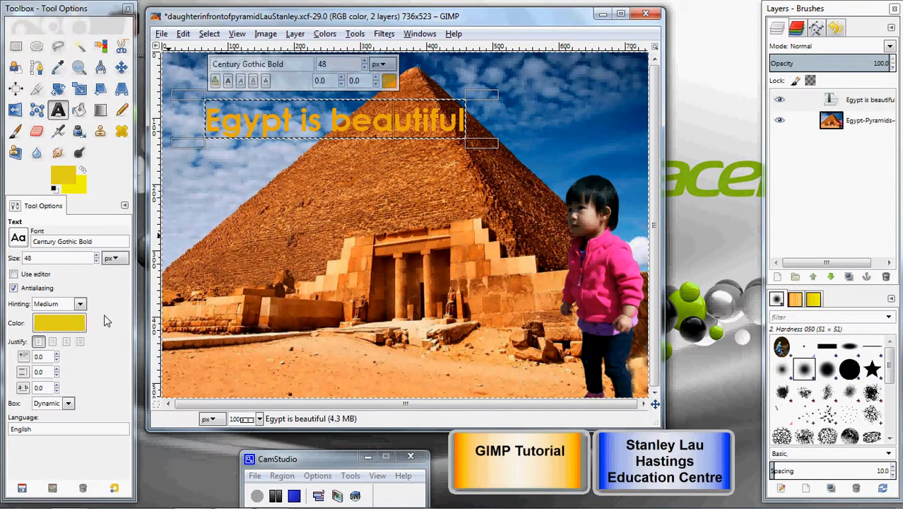
Step: Set the Text tool's own color to orange, e38f18
{"action": "left_click", "coordinate": [67, 323]}
{"action": "left_click_drag", "start_coordinate": [176, 200], "coordinate": [179, 201]}
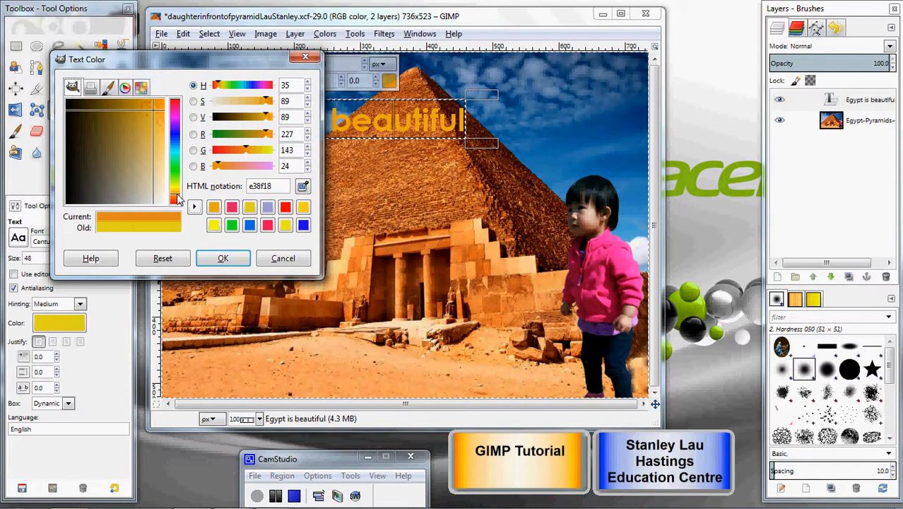
{"action": "left_click", "coordinate": [223, 258]}
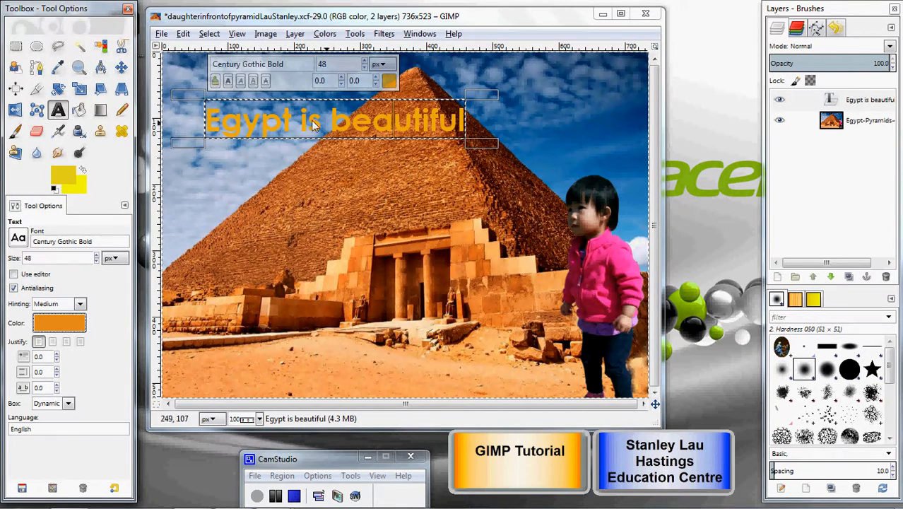
Step: Select the whole "Egypt is beautiful" text and recolor it magenta, ed0de0
{"action": "left_click_drag", "start_coordinate": [195, 109], "coordinate": [459, 126]}
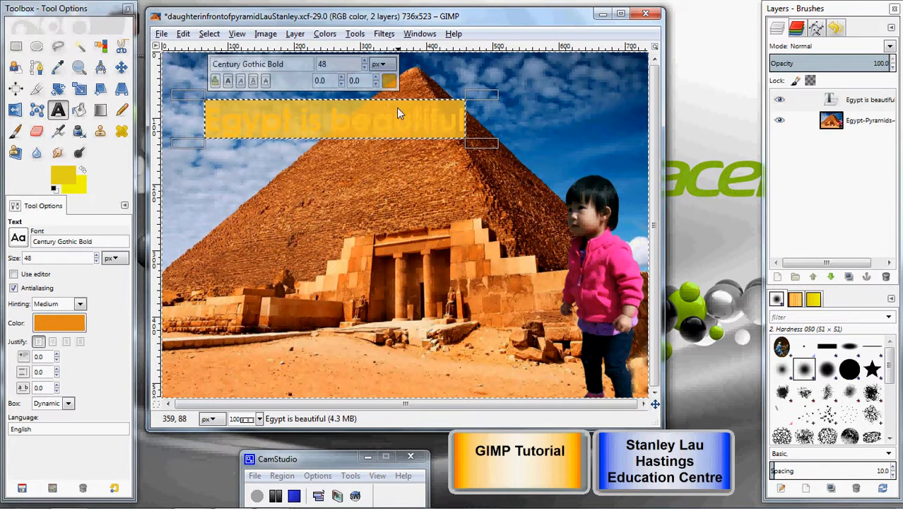
{"action": "left_click", "coordinate": [389, 80]}
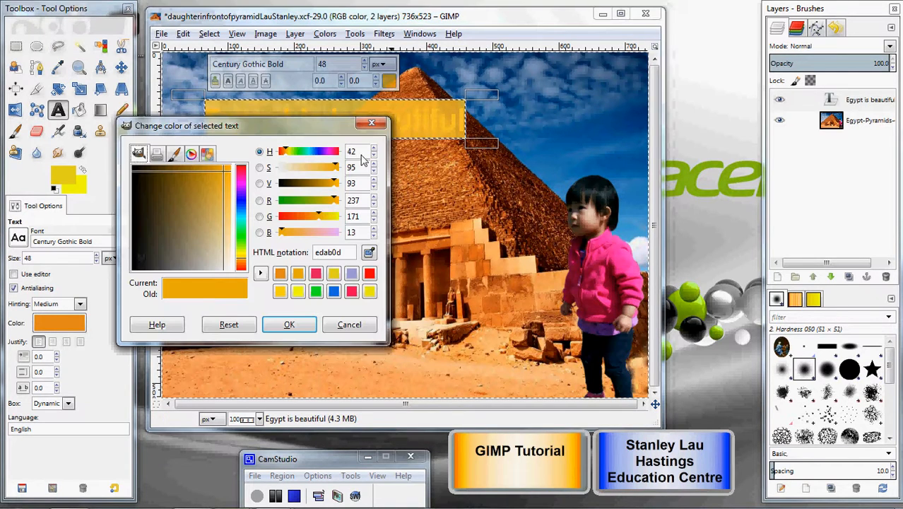
{"action": "left_click", "coordinate": [243, 183]}
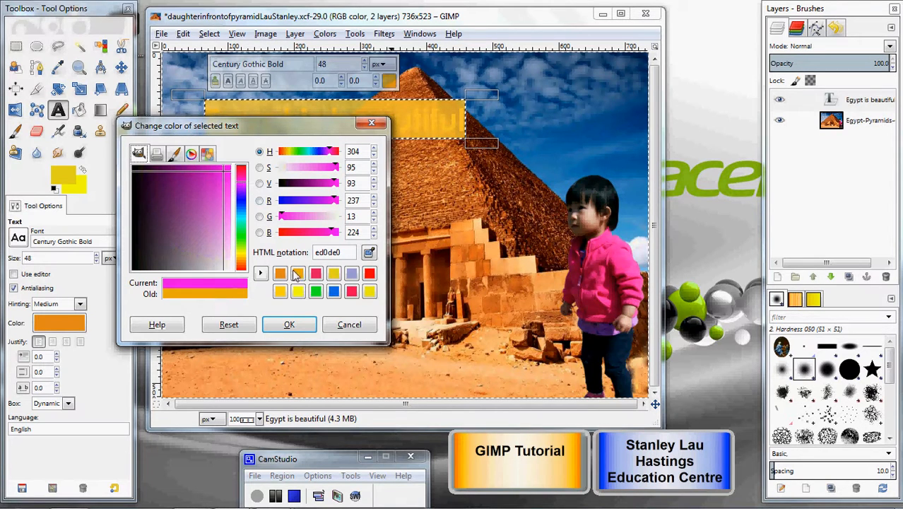
{"action": "left_click", "coordinate": [290, 324]}
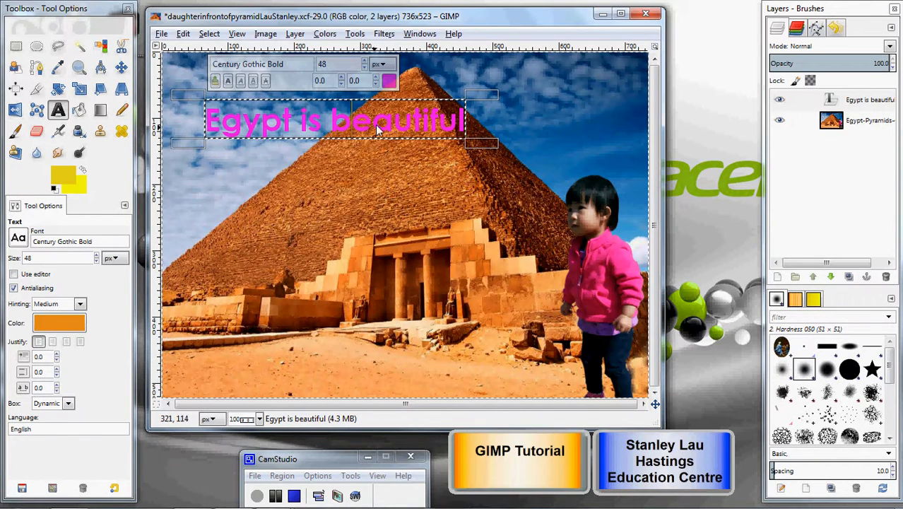
Step: Recolor the whole "Egypt is beautiful" text cyan, 14e7ea
{"action": "left_click", "coordinate": [388, 81]}
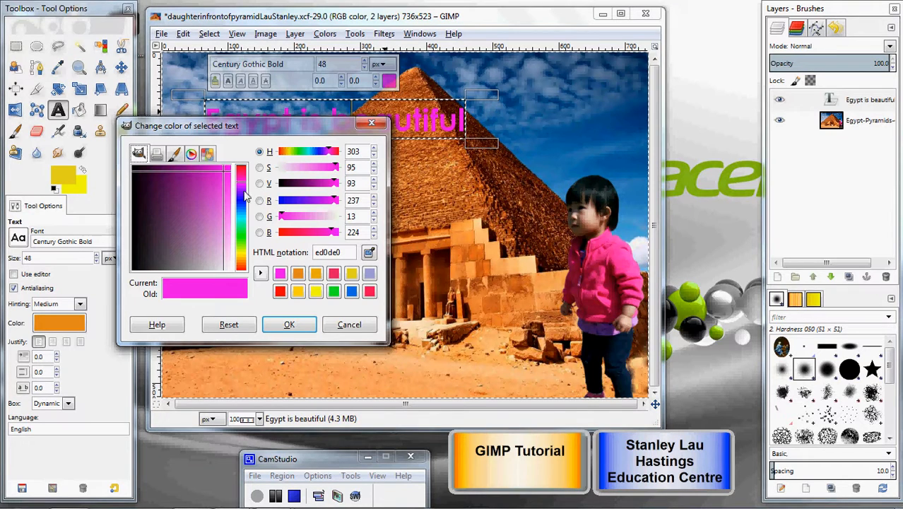
{"action": "left_click", "coordinate": [241, 222]}
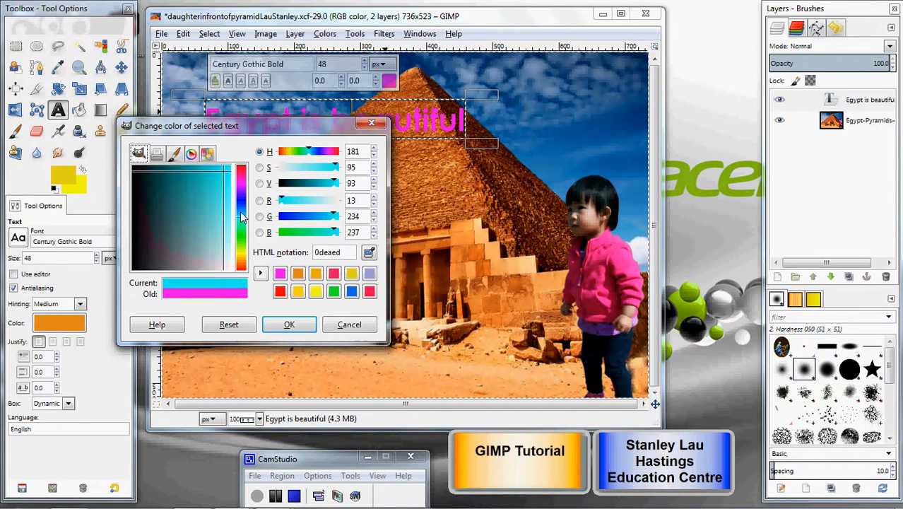
{"action": "left_click_drag", "start_coordinate": [459, 129], "coordinate": [207, 132]}
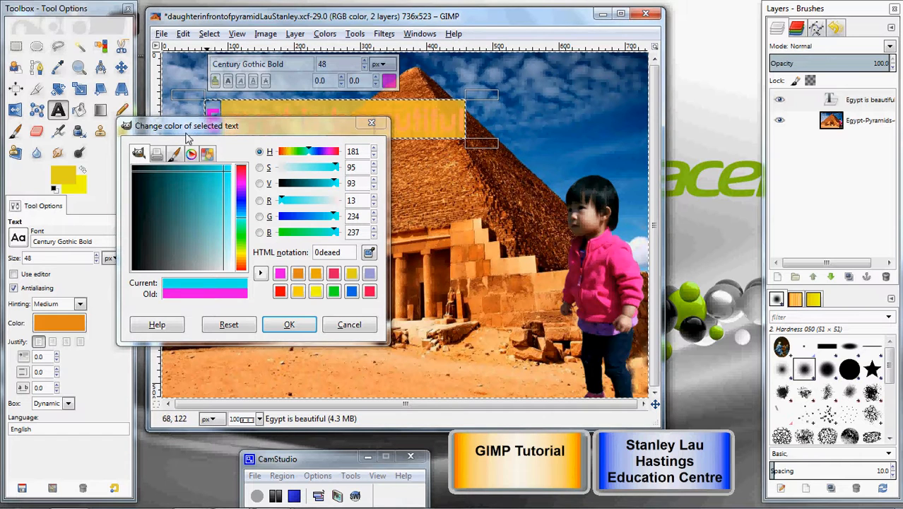
{"action": "left_click", "coordinate": [224, 176]}
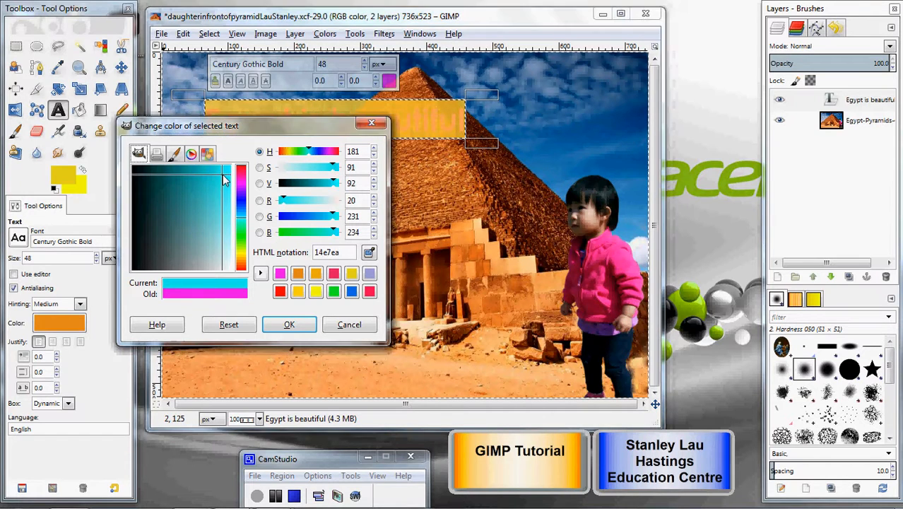
{"action": "left_click", "coordinate": [290, 324]}
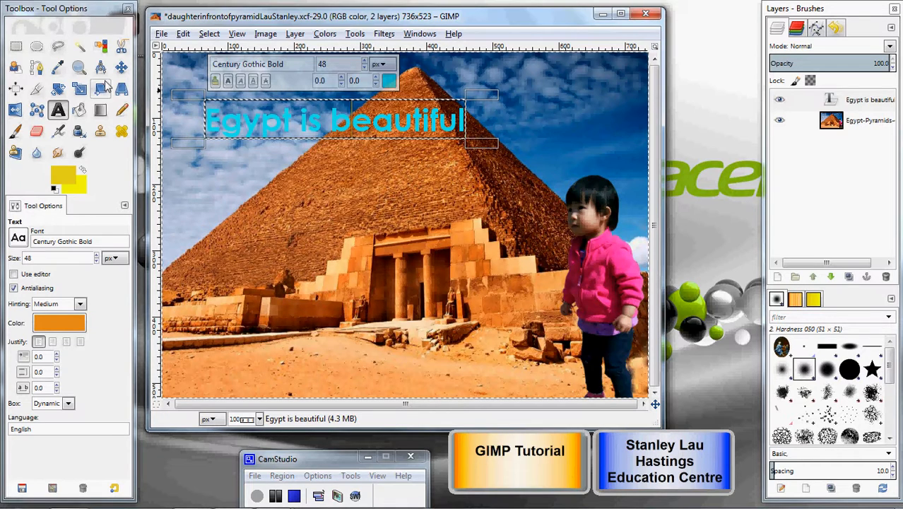
Step: Try to shift the caption toward the pyramid's peak with the Move tool, and undo the layer move
{"action": "left_click", "coordinate": [122, 67]}
{"action": "left_click_drag", "start_coordinate": [327, 129], "coordinate": [385, 136]}
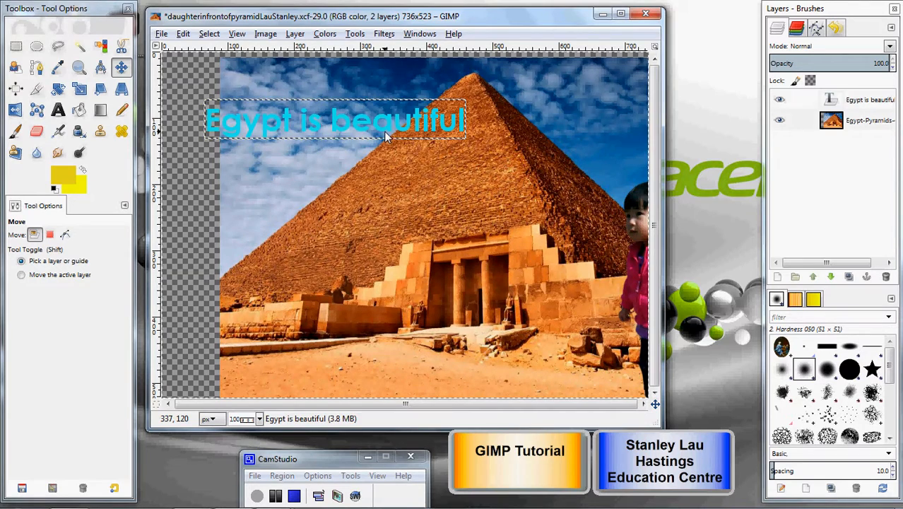
{"action": "left_click", "coordinate": [161, 34]}
{"action": "mouse_move", "coordinate": [185, 38]}
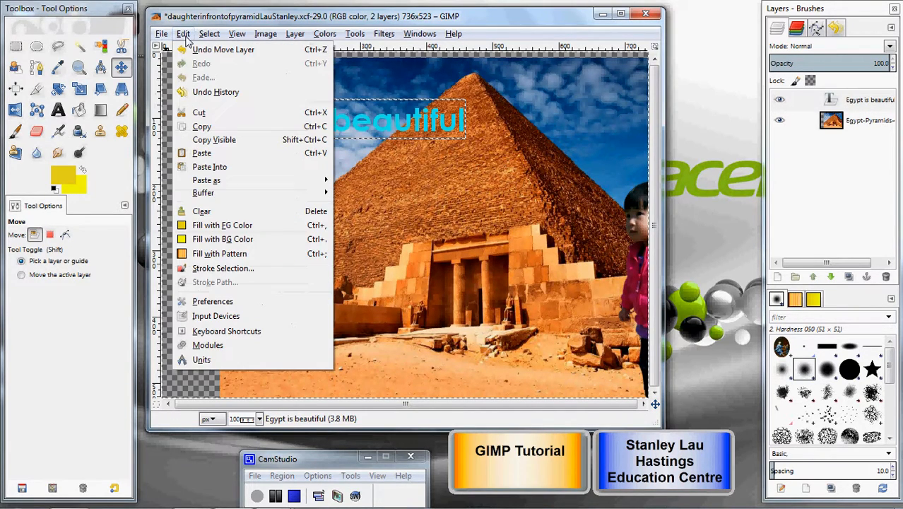
{"action": "left_click", "coordinate": [205, 49]}
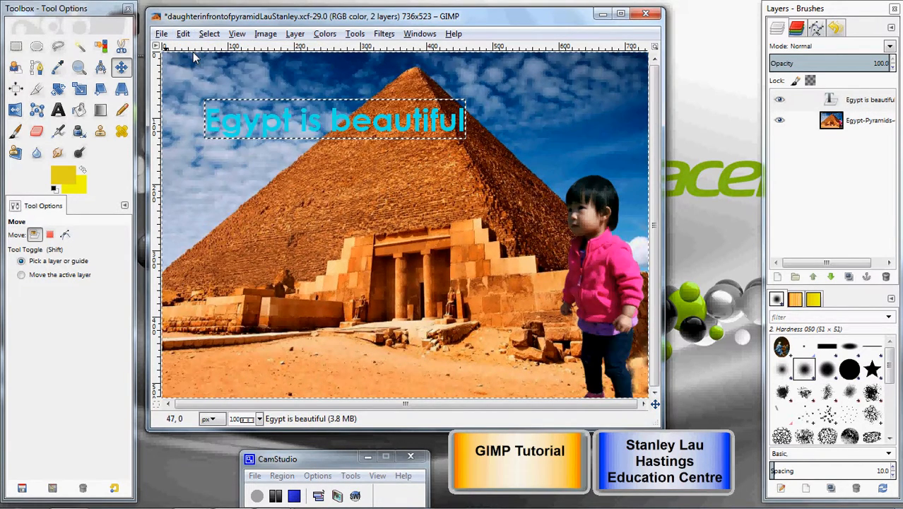